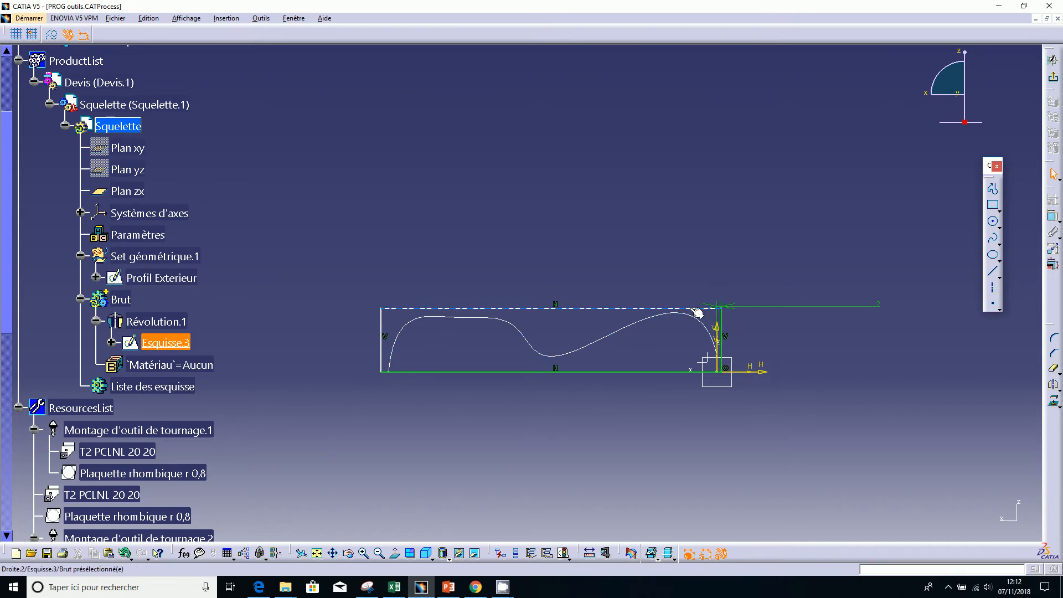
- Create a new single-value parameter of type Longueur in the Squelette part's formulas
left_click(184, 553)
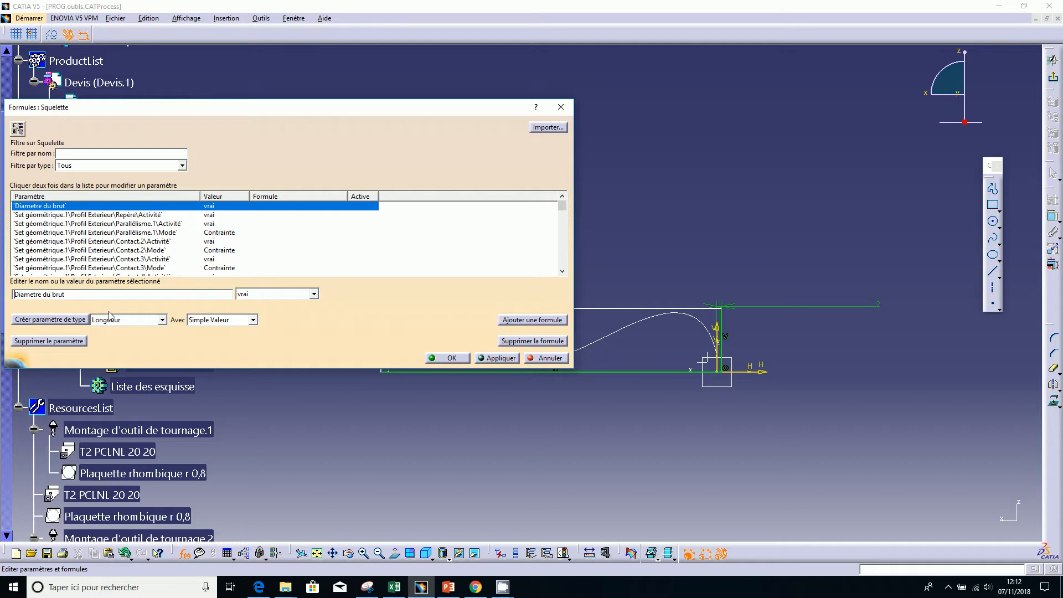
left_click(160, 320)
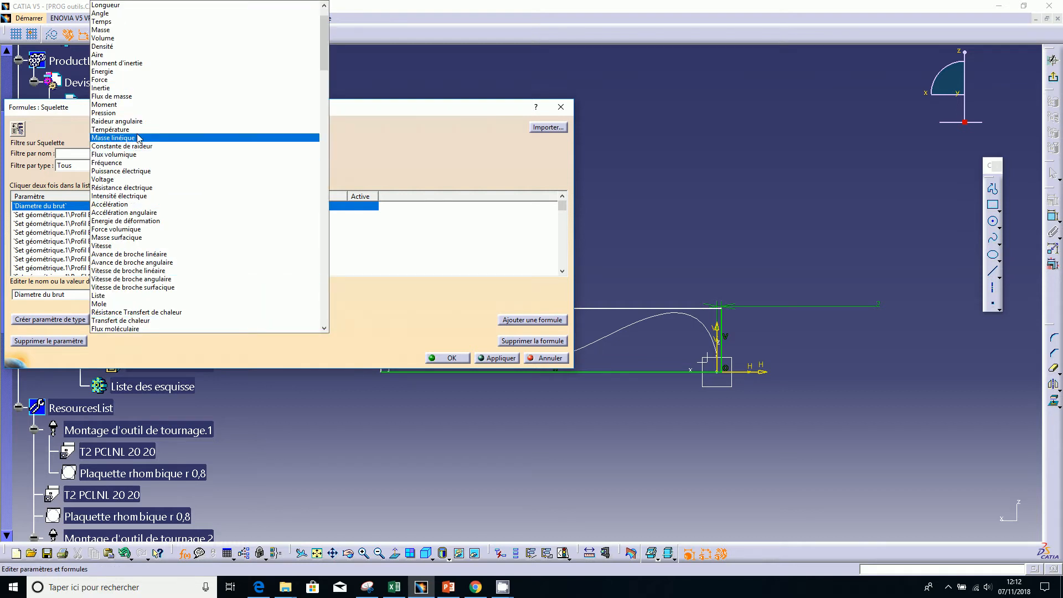
key("l")
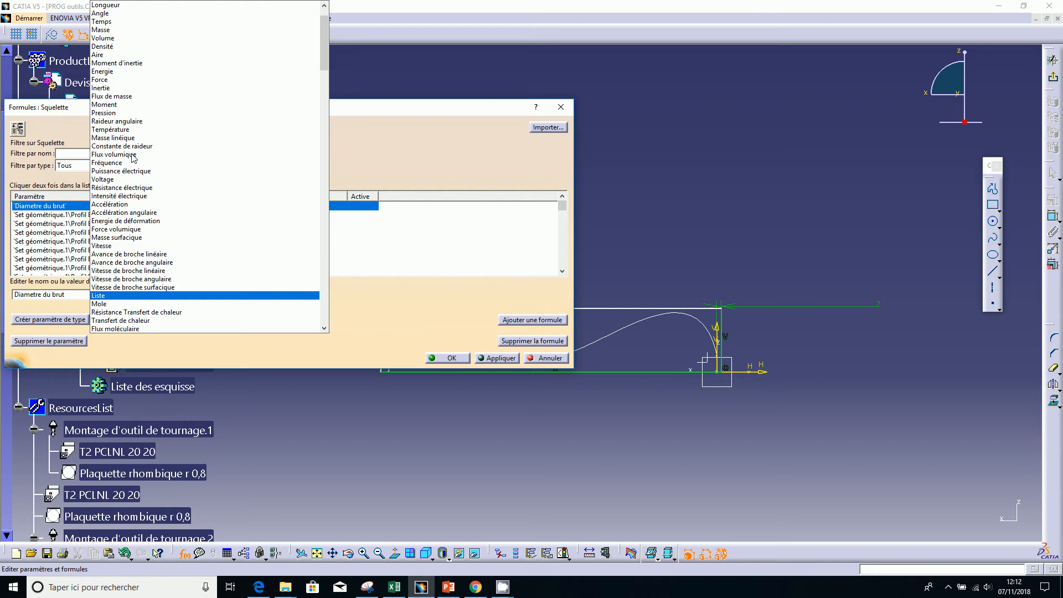
key("l")
key("l")
key("l")
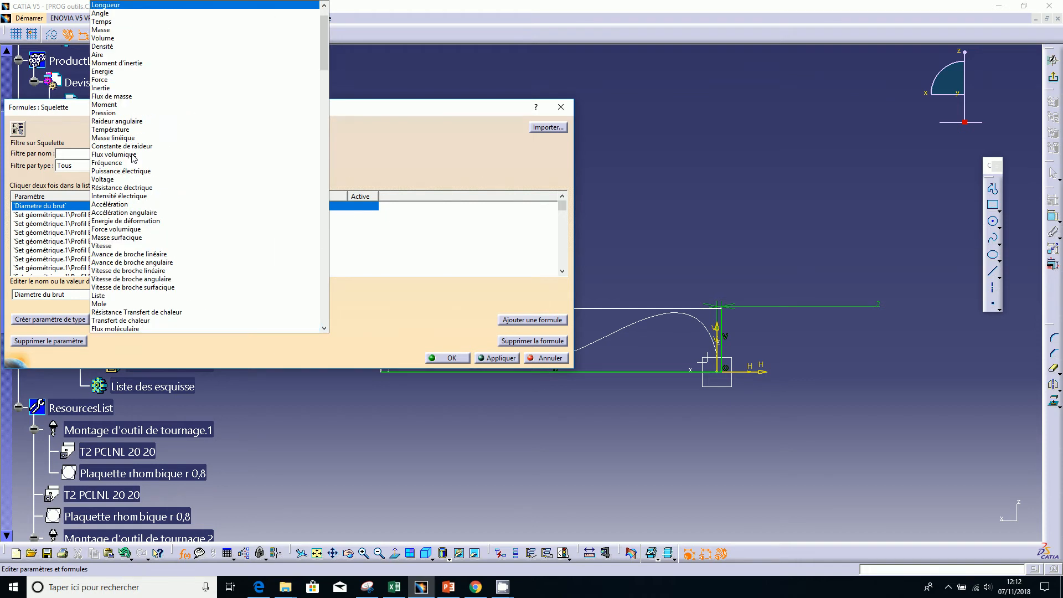
left_click(144, 7)
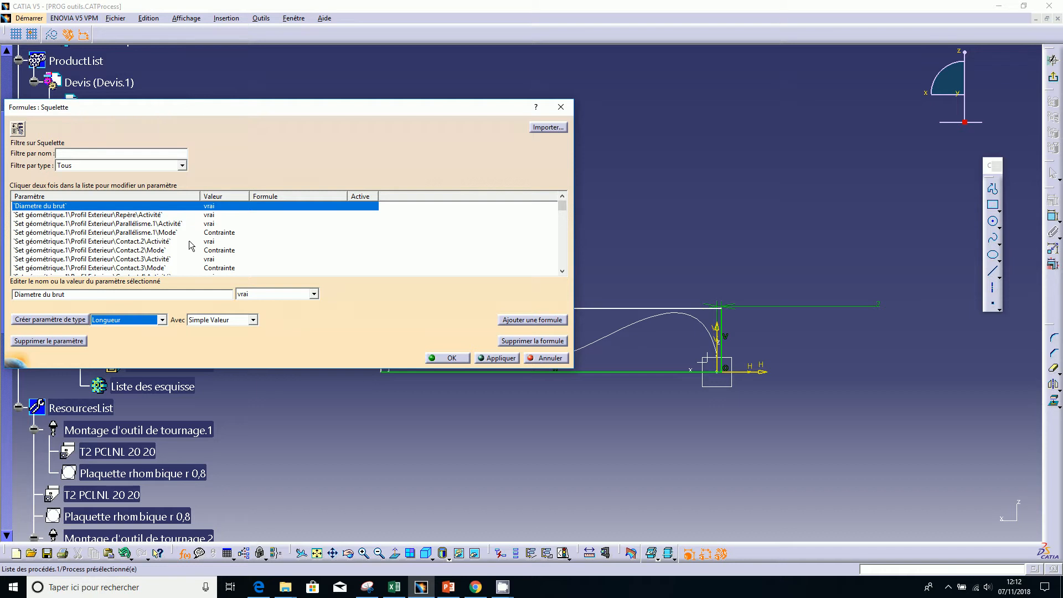
left_click_drag(166, 295, 5, 314)
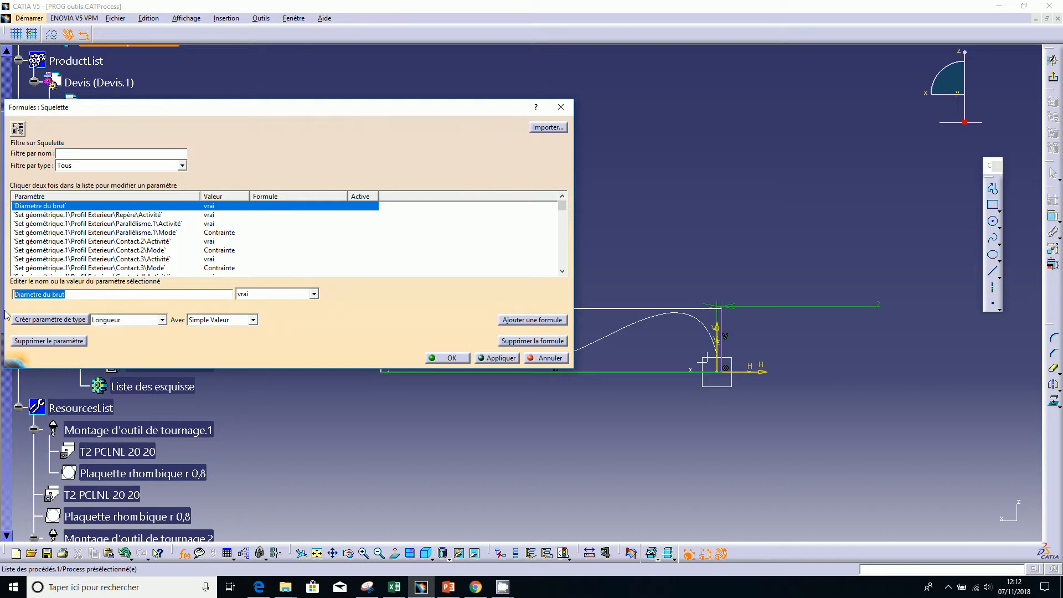
key("BackSpace")
left_click(35, 320)
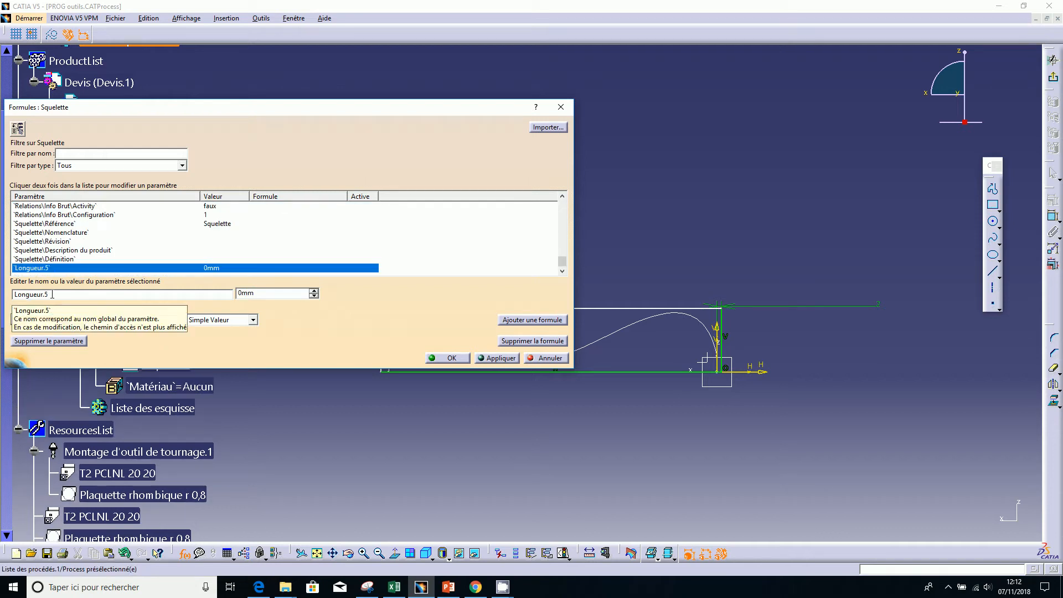
- Name the new length parameter LONGUEUR BRUT and set its value to 140 mm
left_click_drag(53, 294, 8, 306)
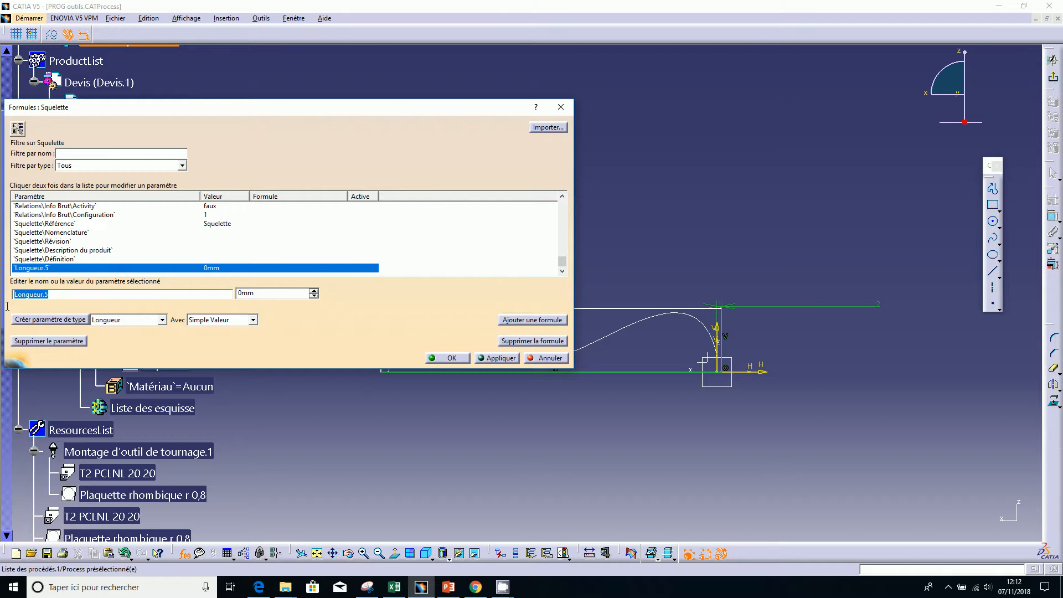
type("LONGUEUR BRUT")
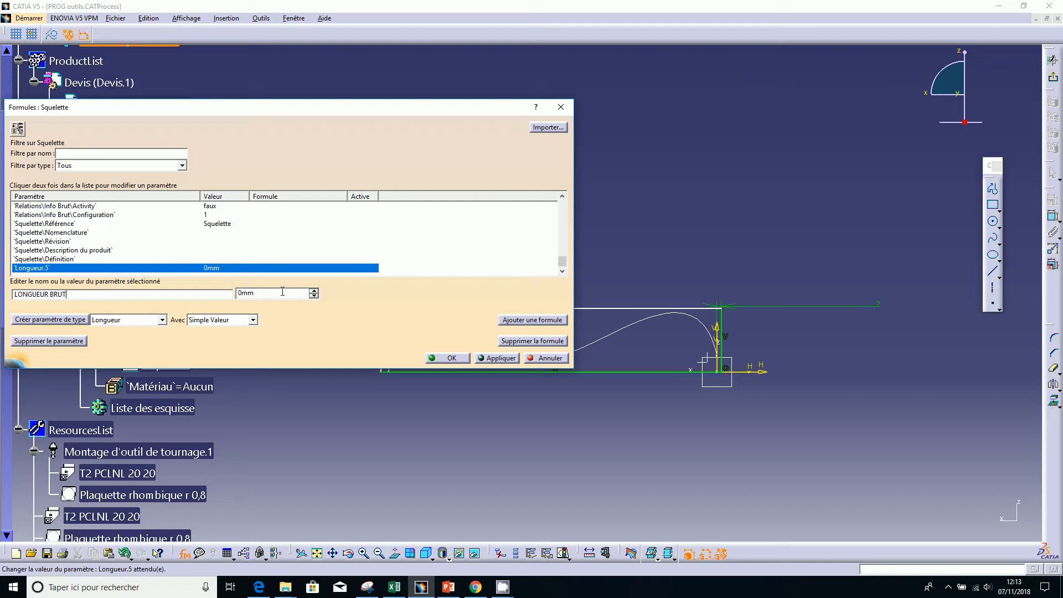
double_click(257, 294)
type("140")
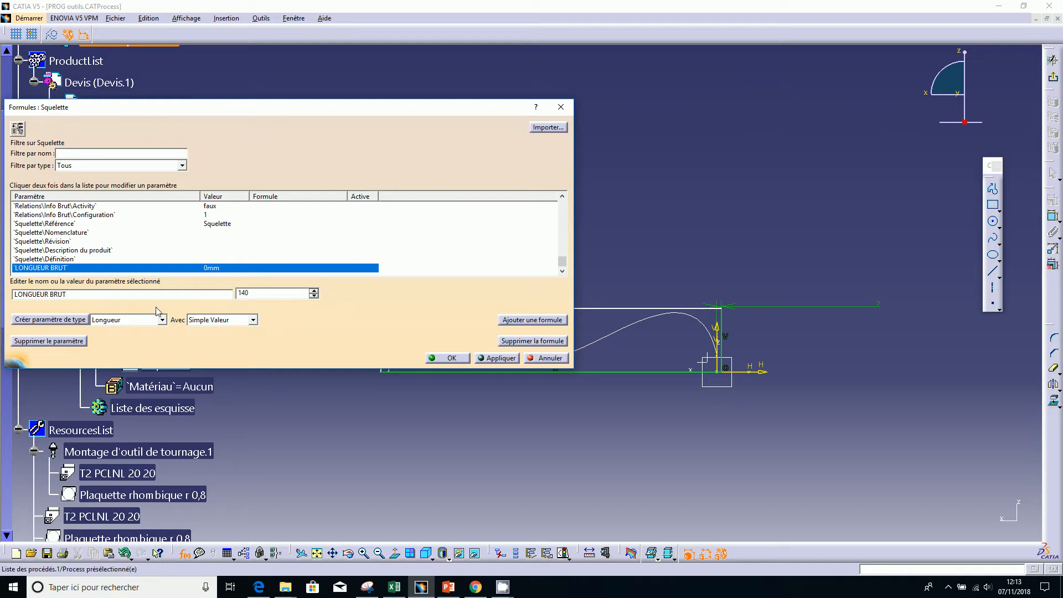
- Add a second length parameter DIAMETRE DU BRUT of 60 mm, and change LONGUEUR BRUT to 160 mm
left_click(67, 319)
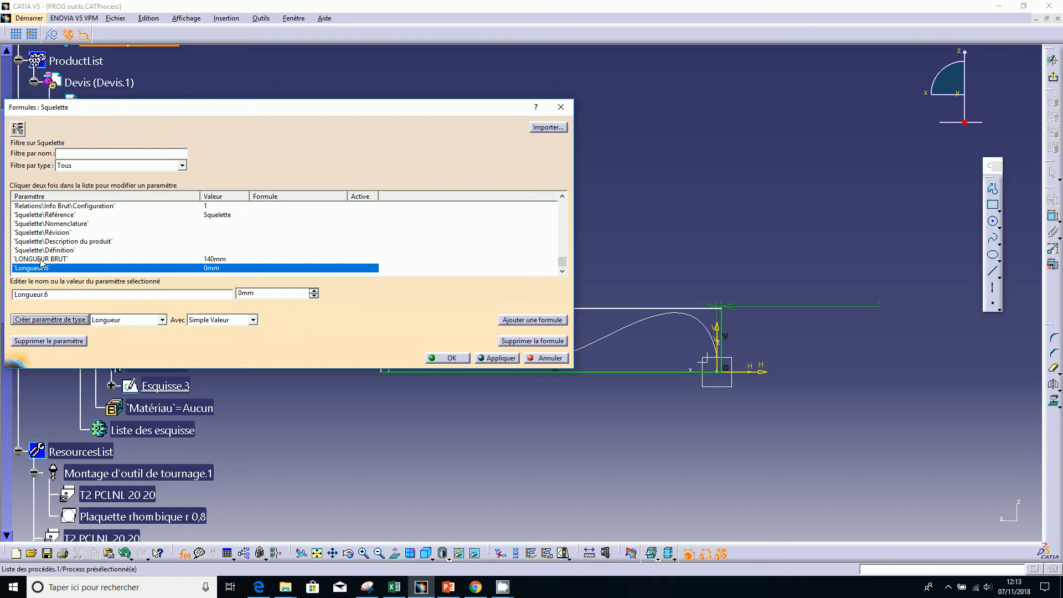
double_click(50, 295)
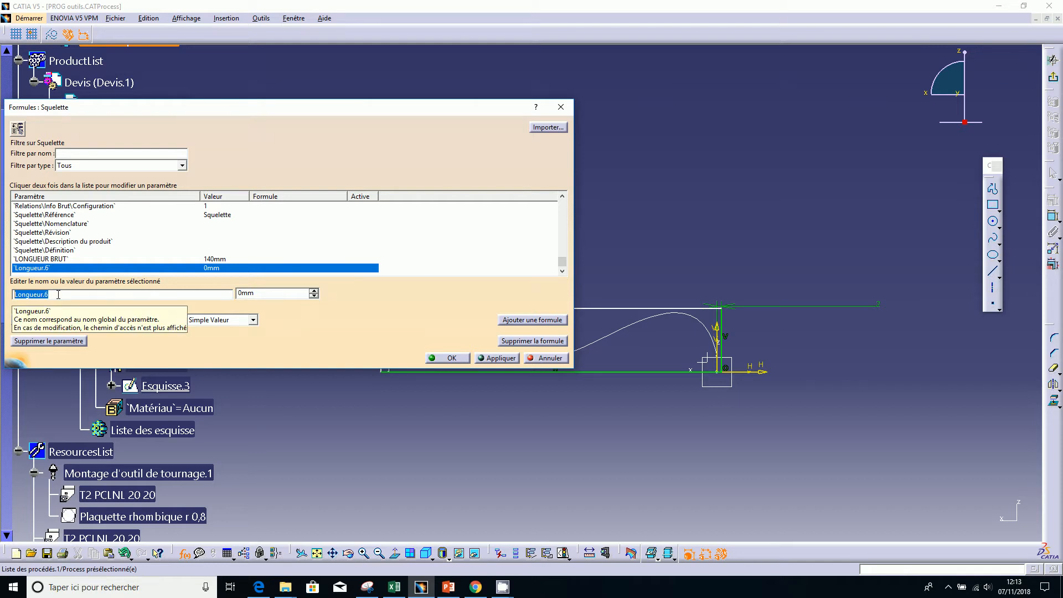
type("DIAMETRE DU BRUT")
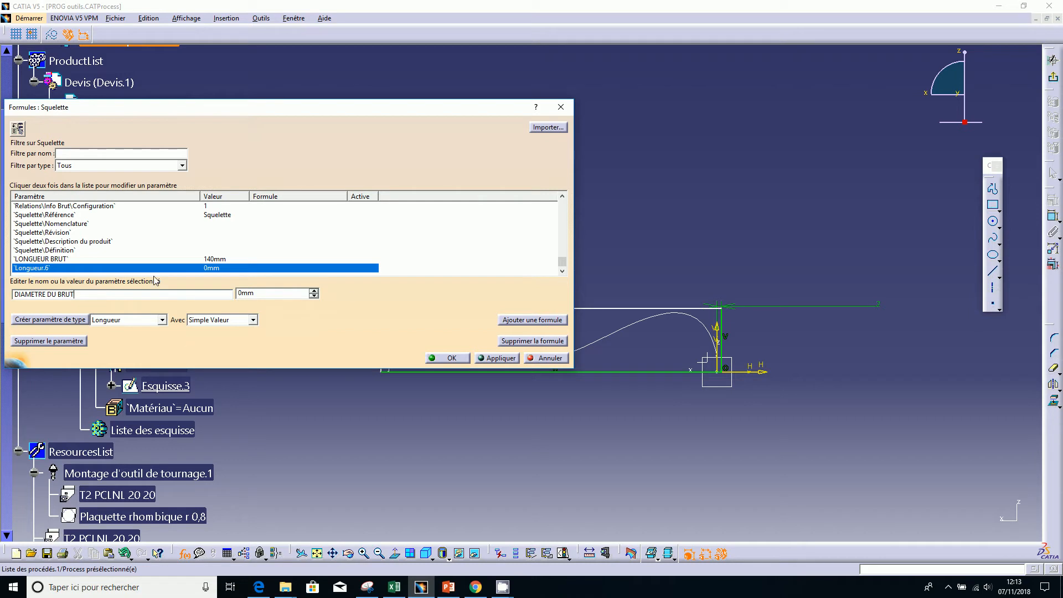
key("Return")
left_click(268, 293)
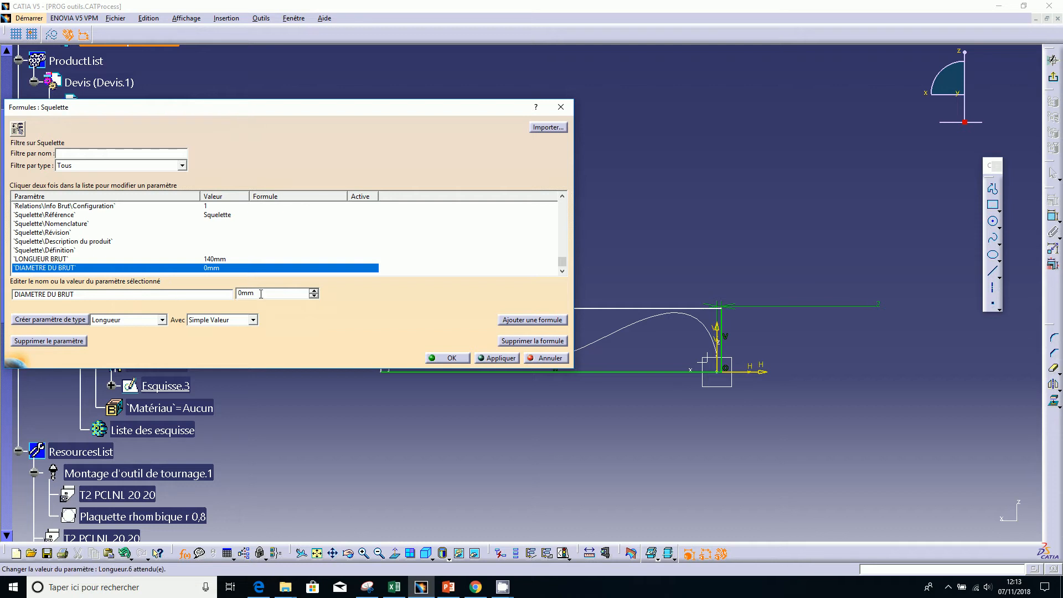
type("60")
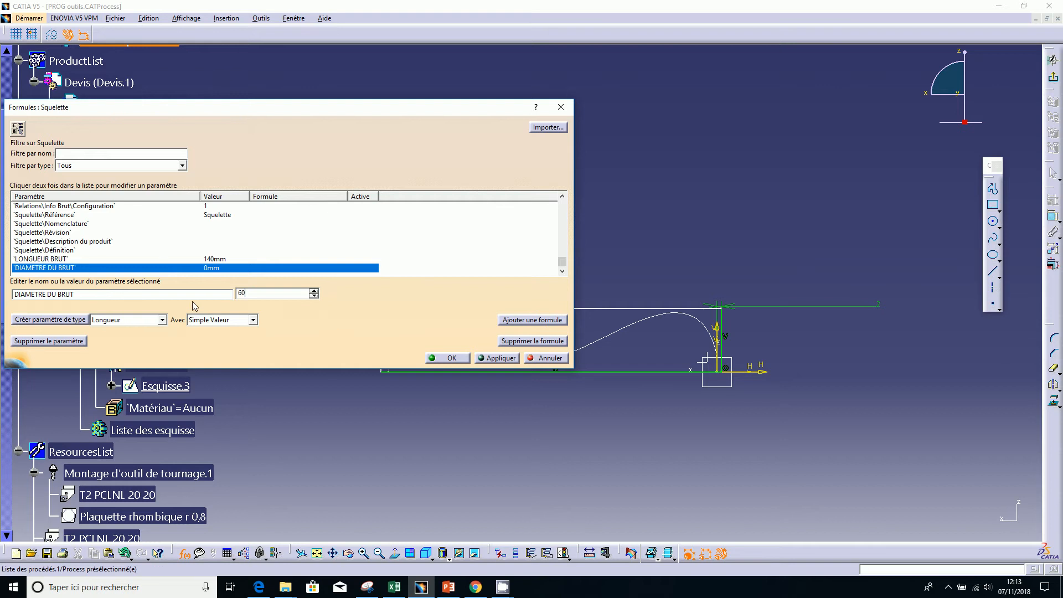
left_click(206, 259)
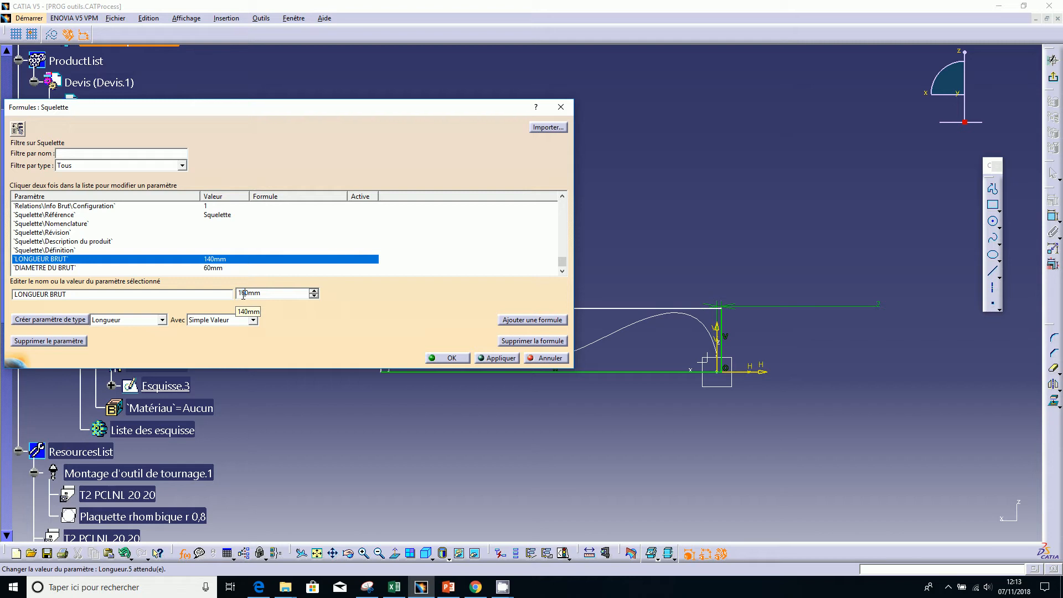
left_click(446, 359)
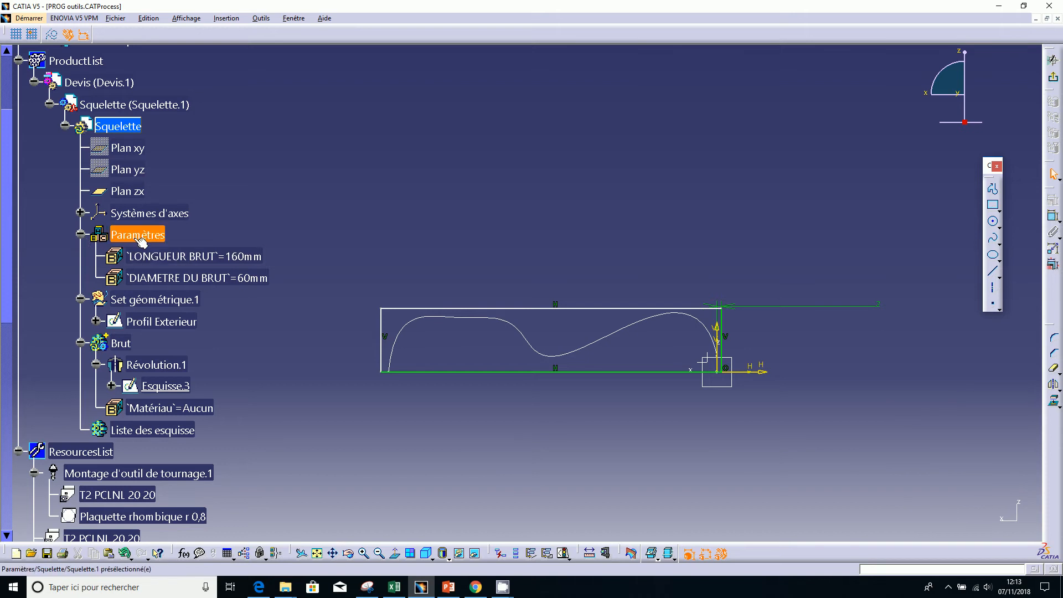
- Check in the Infrastructure Part display options whether parameters are shown in the specification tree
left_click(265, 19)
left_click(279, 142)
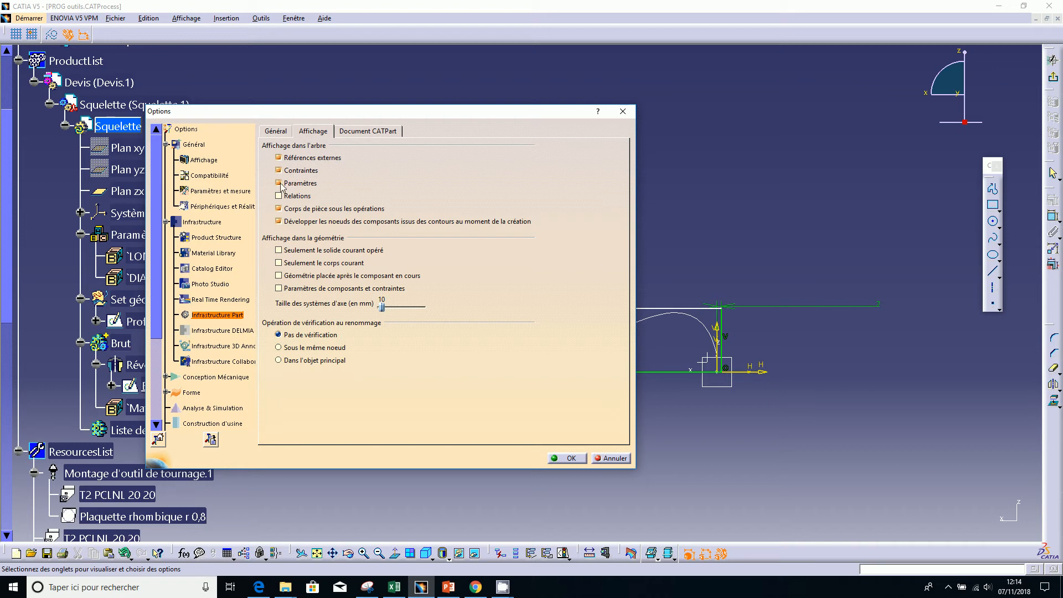
left_click(581, 461)
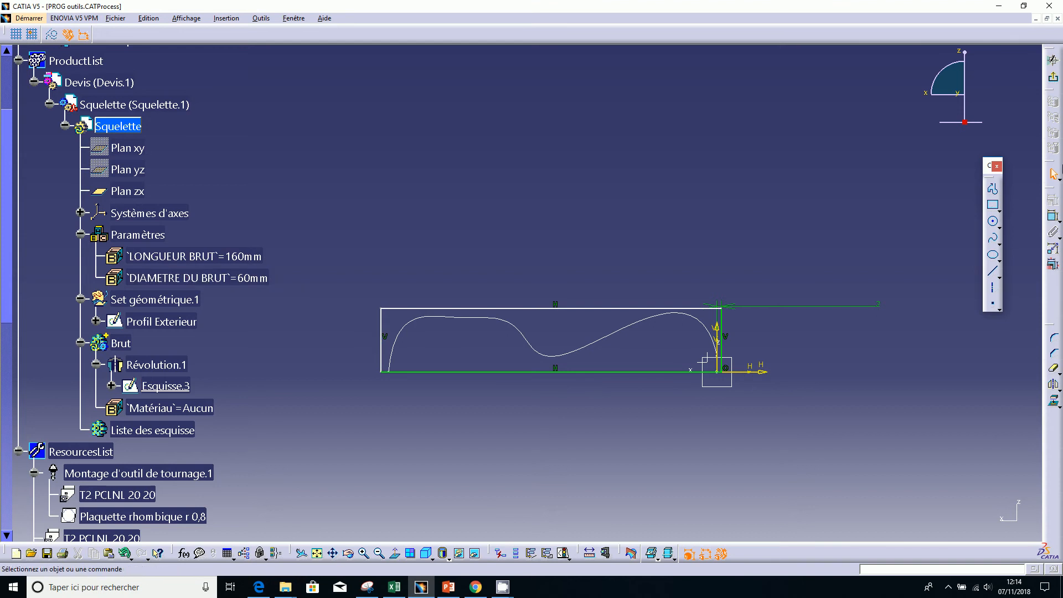
- Dimension the height of the stock rectangle along its vertical edge farthest from the origin
left_click(1053, 217)
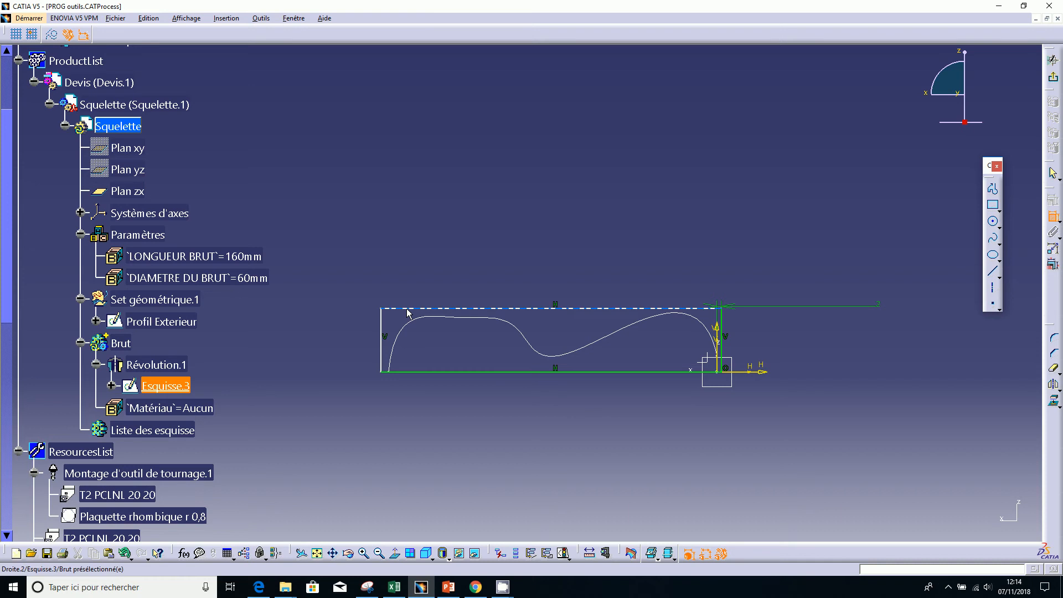
left_click(382, 349)
left_click(341, 357)
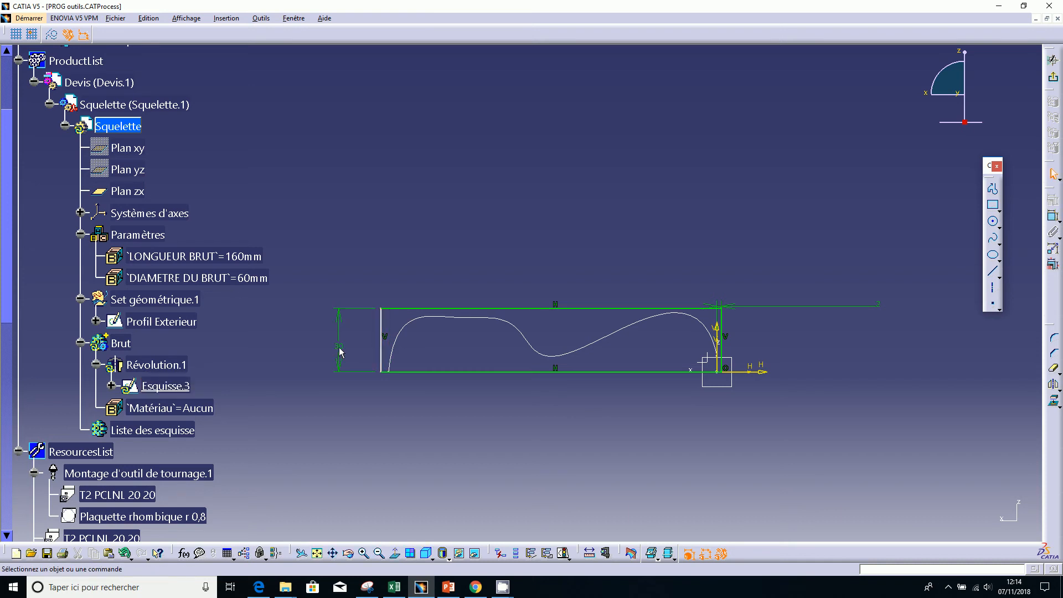
- Drive the rectangle's height dimension with the formula `DIAMETRE DU BRUT`/2
double_click(339, 347)
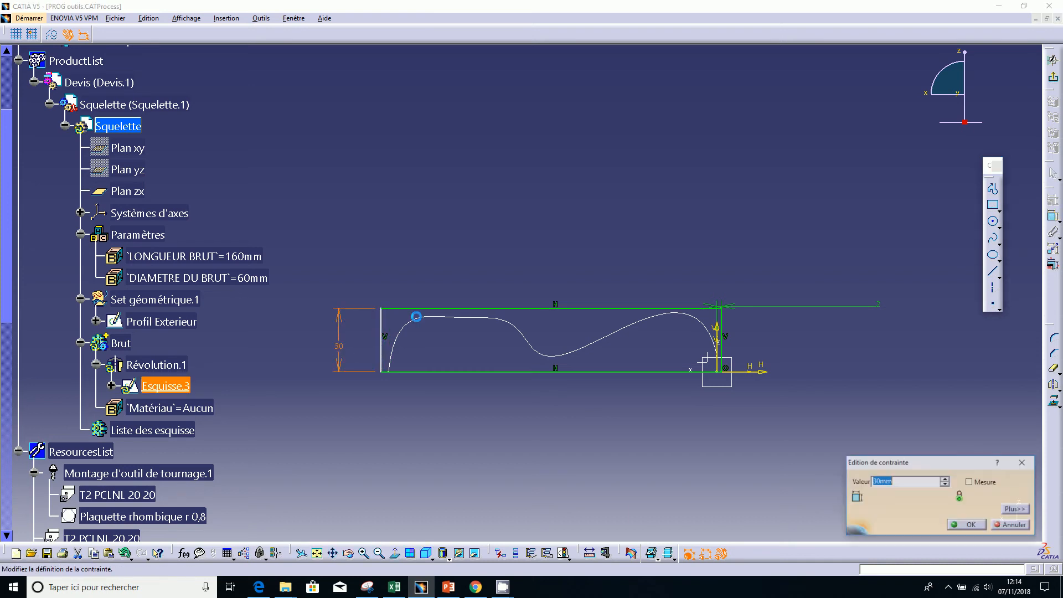
right_click(909, 484)
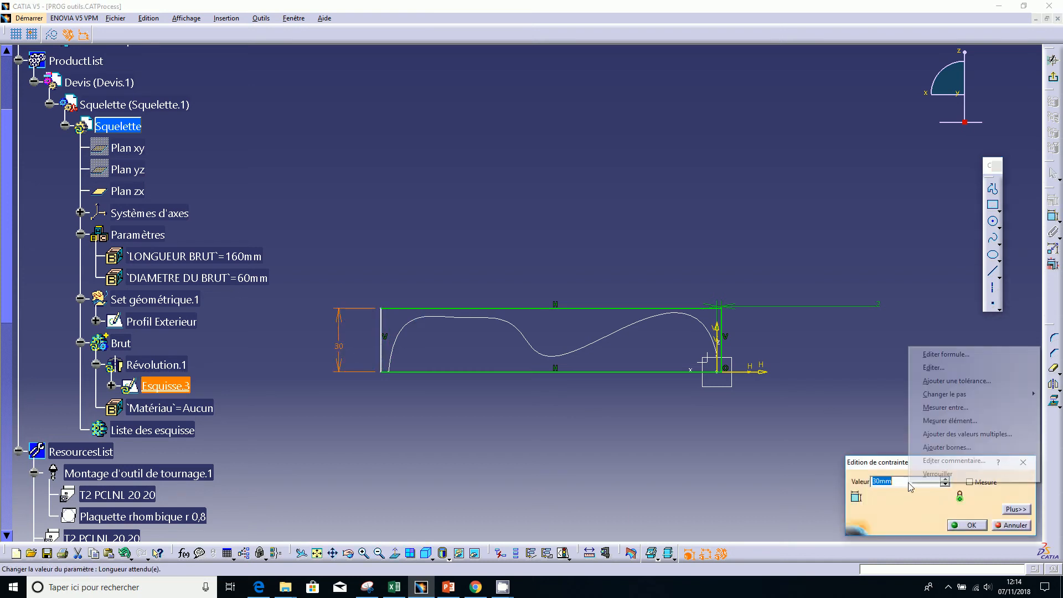
left_click(935, 355)
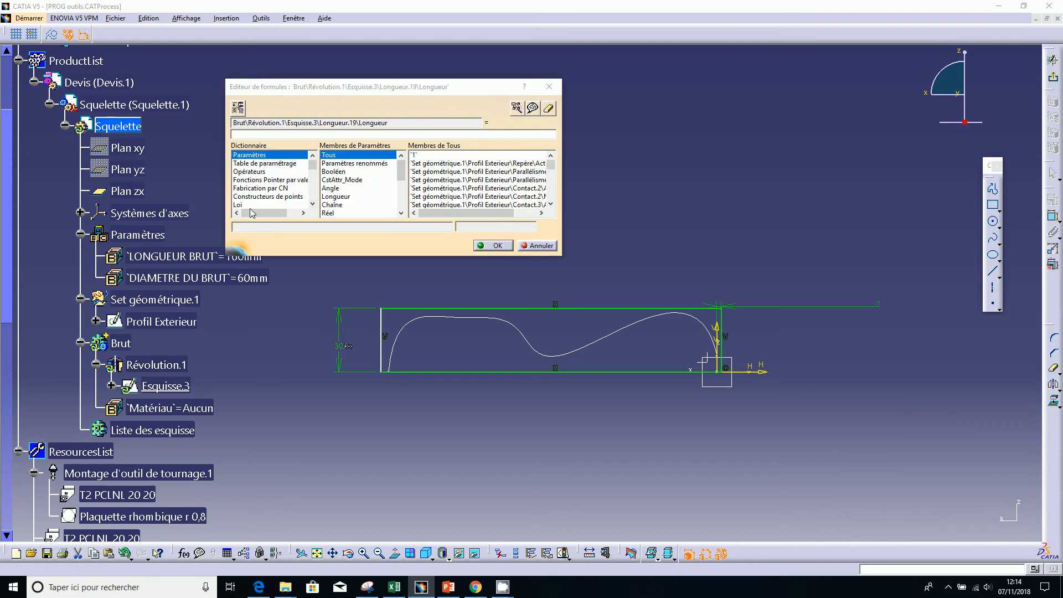
left_click(170, 282)
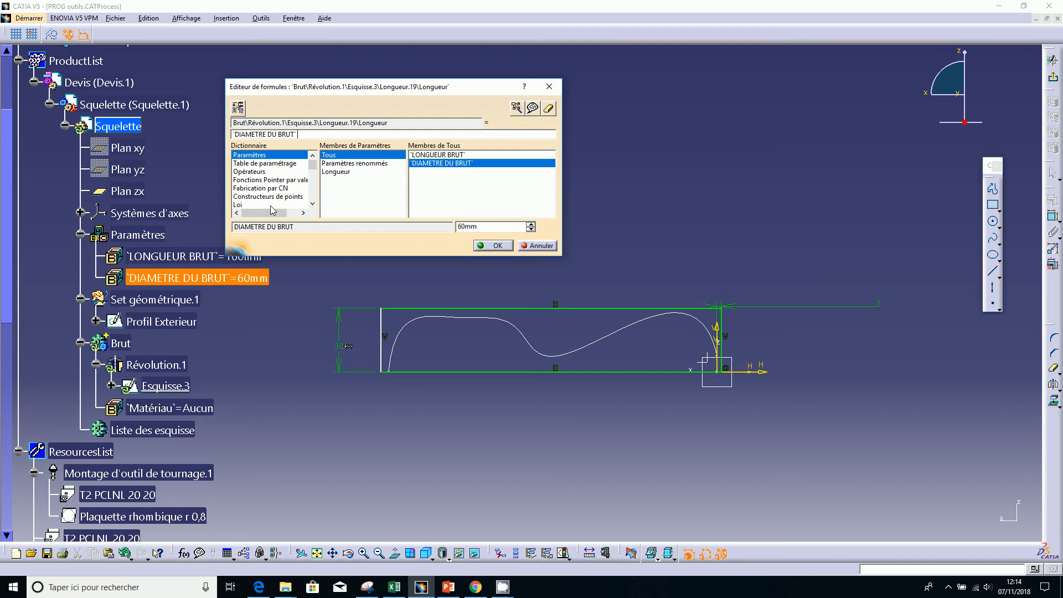
type("/2")
left_click(508, 247)
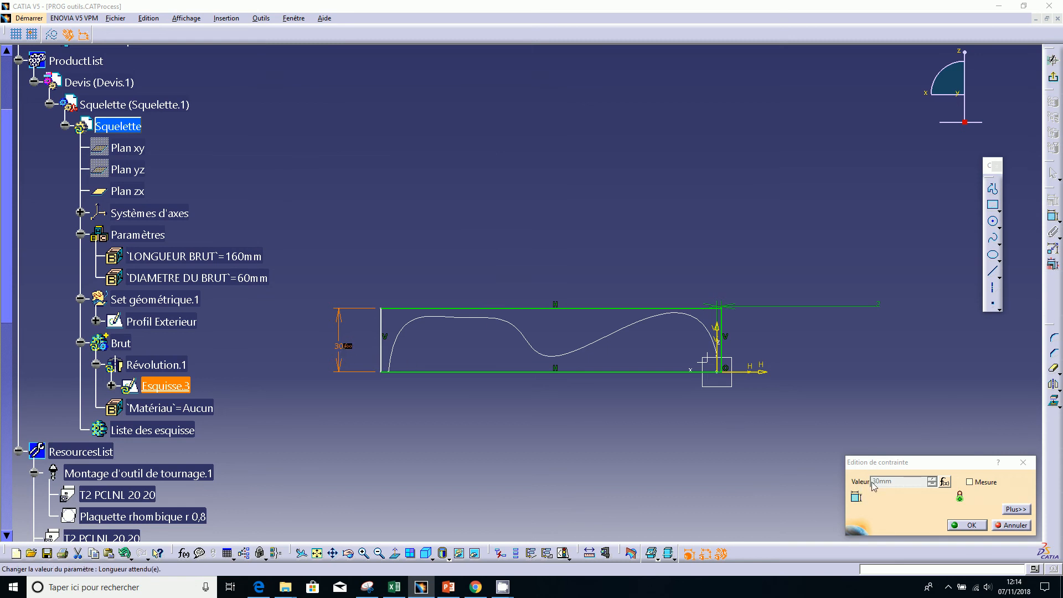
left_click(970, 525)
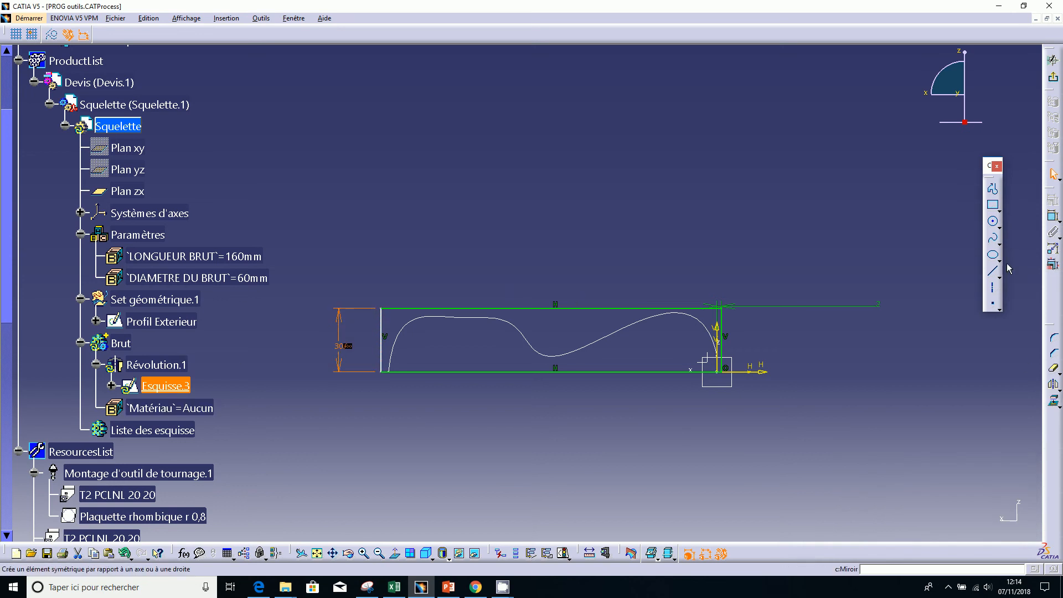
- Dimension the length of the stock rectangle's upper edge, placing the dimension above the profile
left_click(1055, 220)
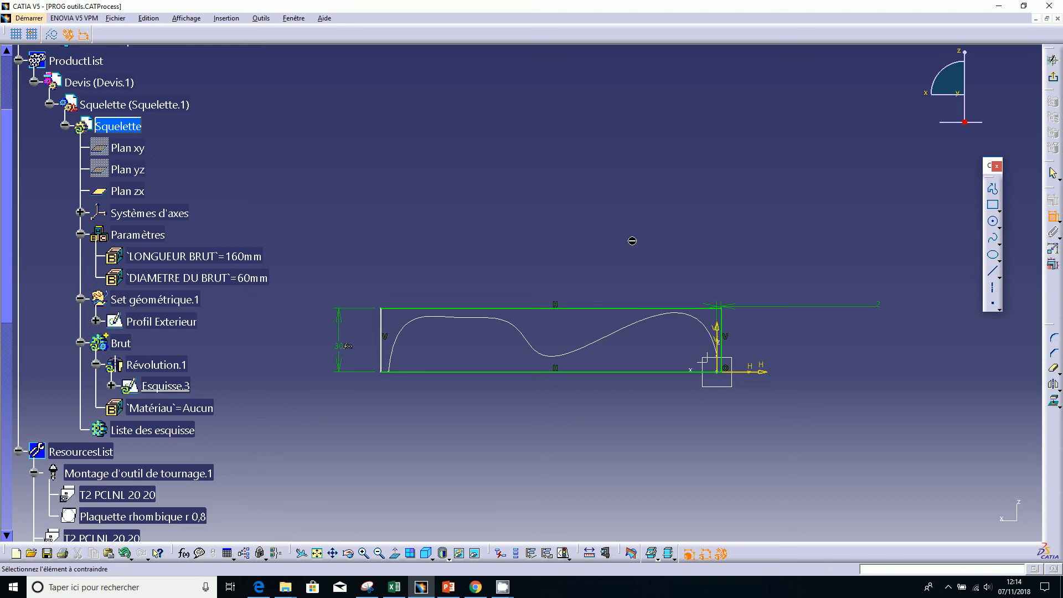
left_click(611, 314)
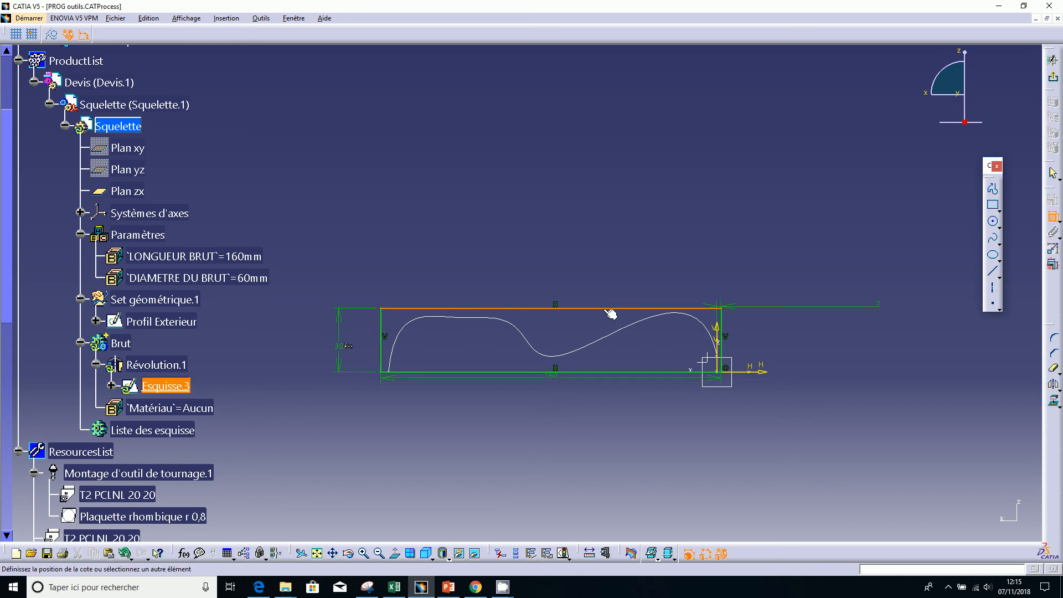
left_click(570, 263)
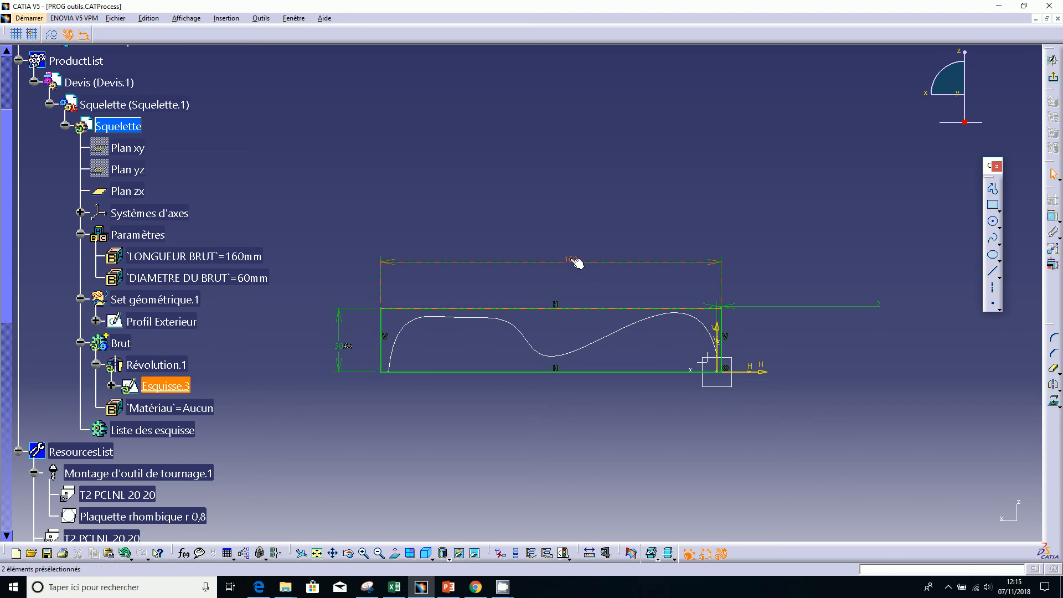
- Link the rectangle's length dimension to the LONGUEUR BRUT parameter with a formula
double_click(570, 265)
right_click(894, 477)
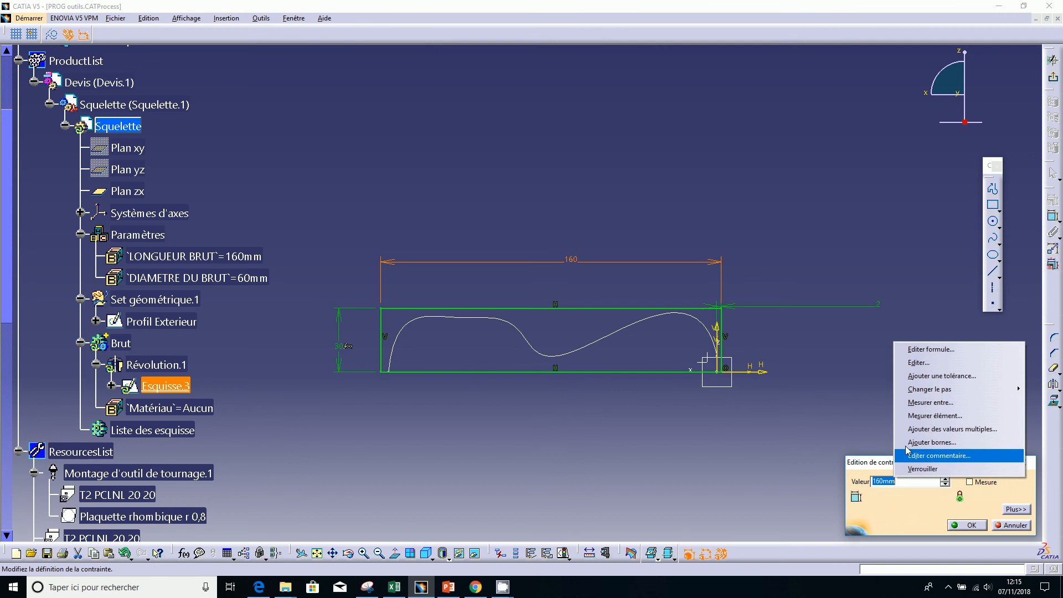
left_click(916, 351)
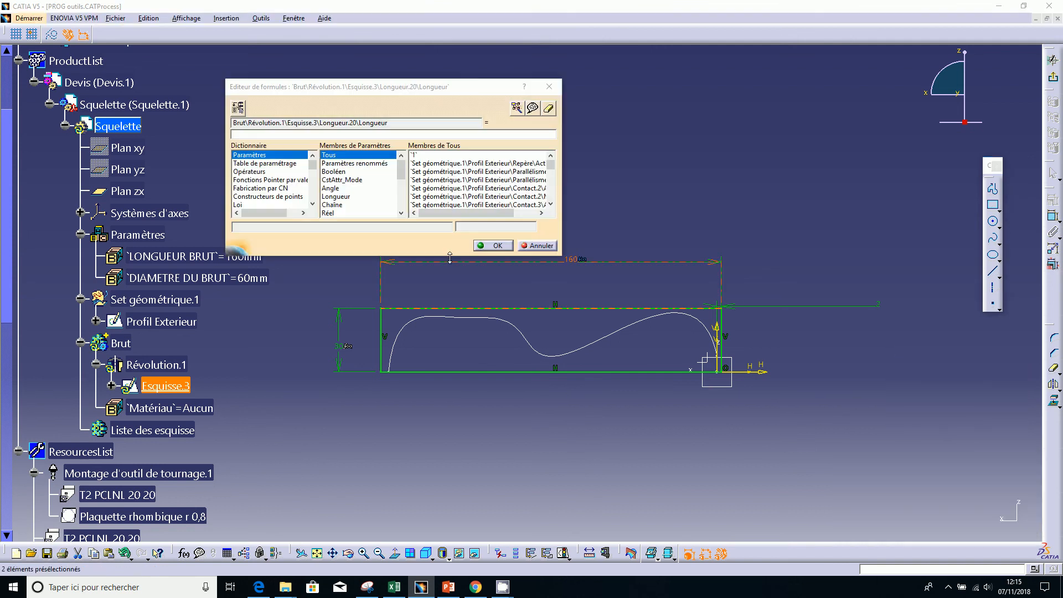
left_click(188, 257)
left_click(494, 245)
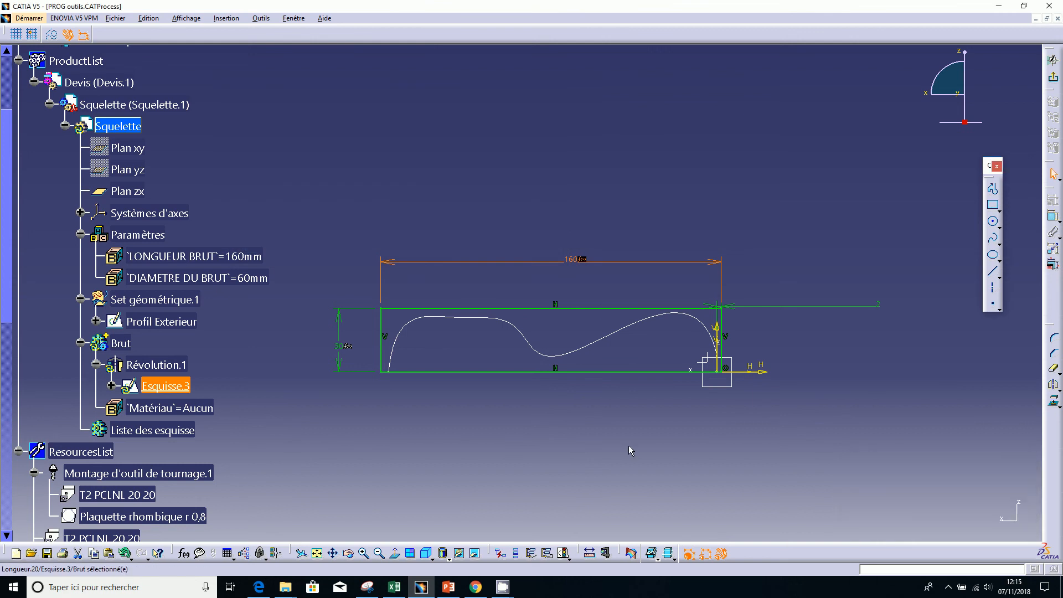
- Exit the stock sketch and update the revolved Brut body
left_click(1052, 79)
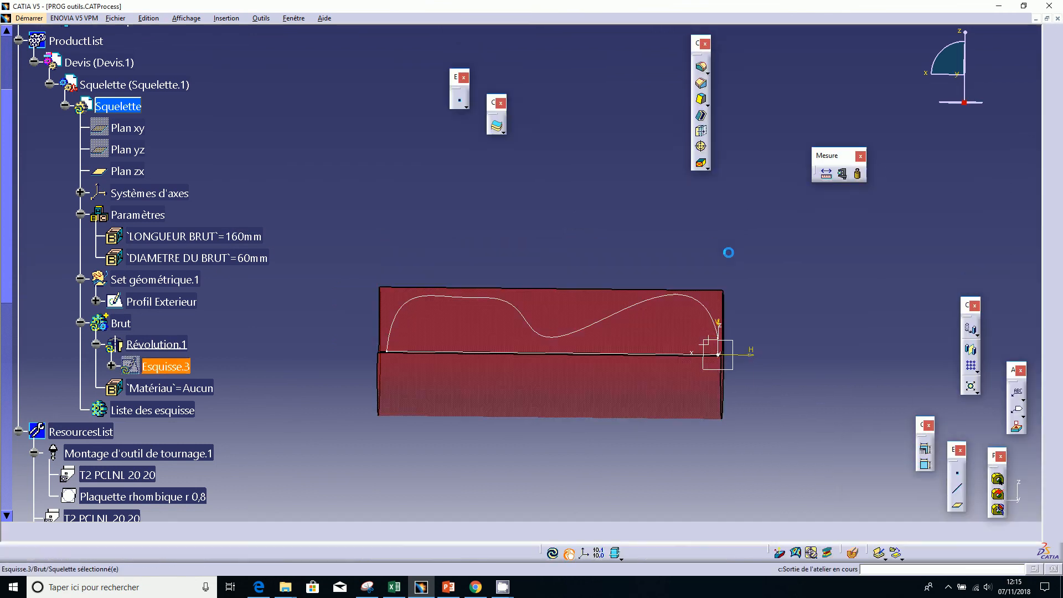
left_click(552, 553)
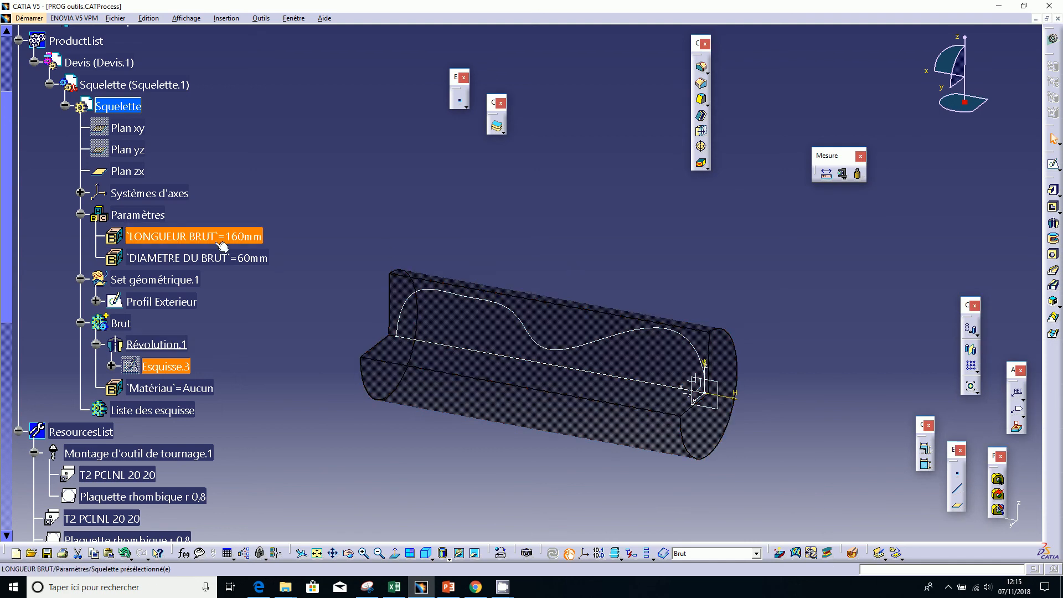
- Set the DIAMETRE DU BRUT parameter to 58 mm and update the revolved stock
double_click(197, 258)
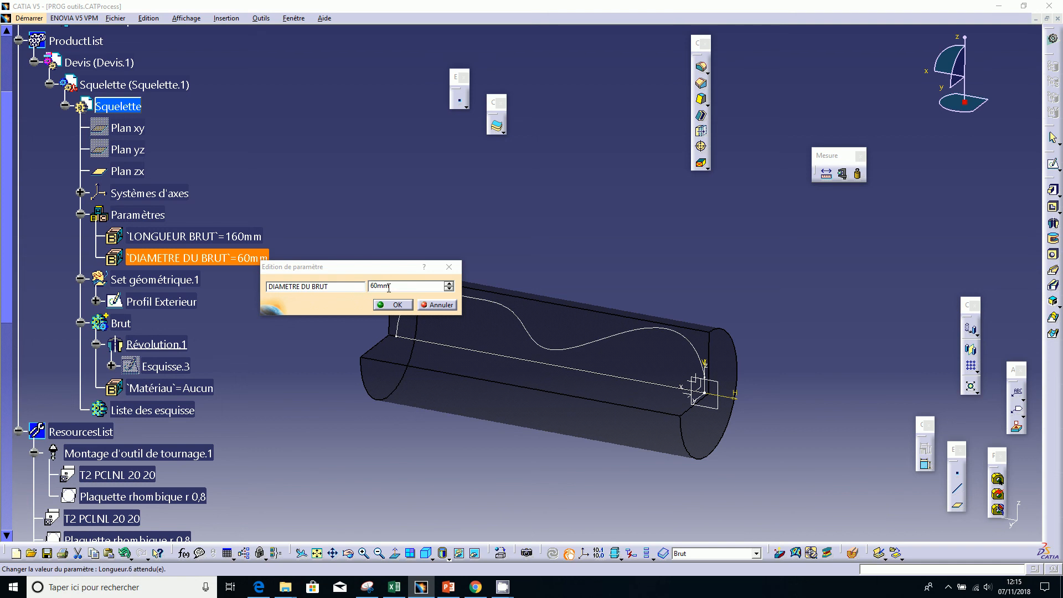
left_click_drag(391, 286, 369, 288)
type("58")
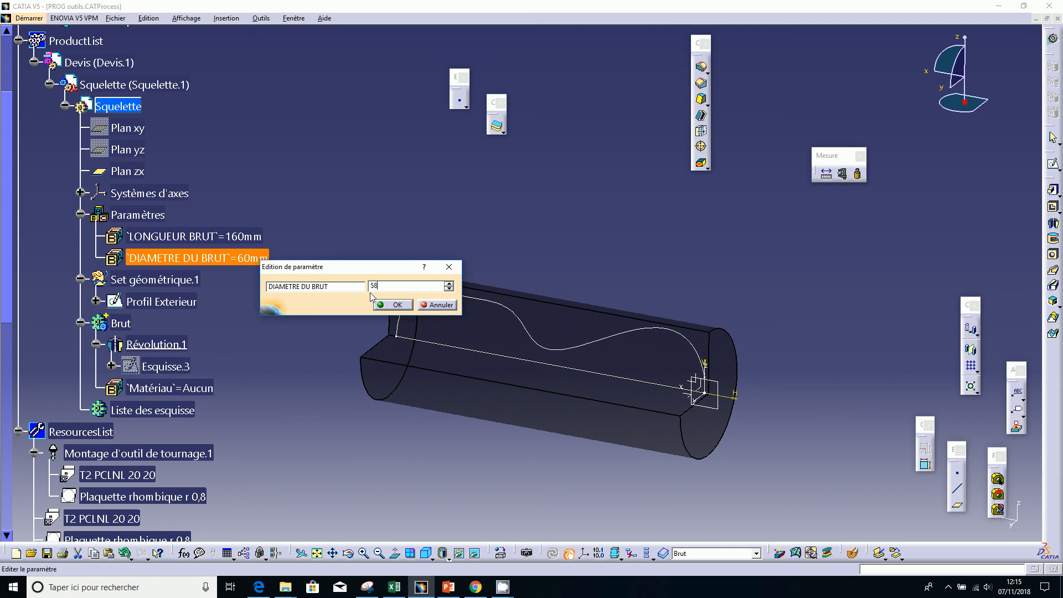
key("Return")
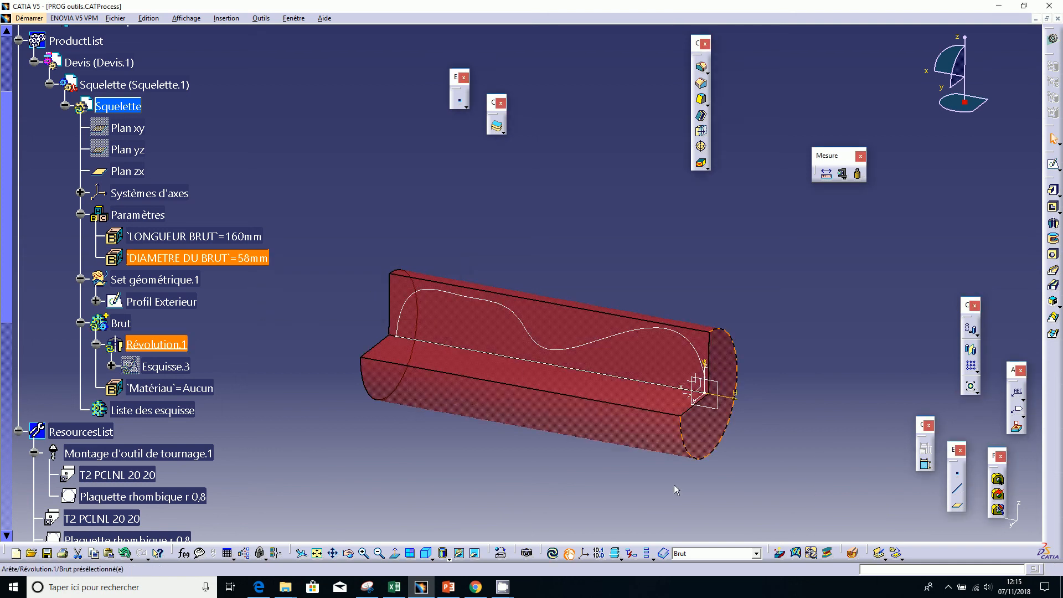
left_click(552, 553)
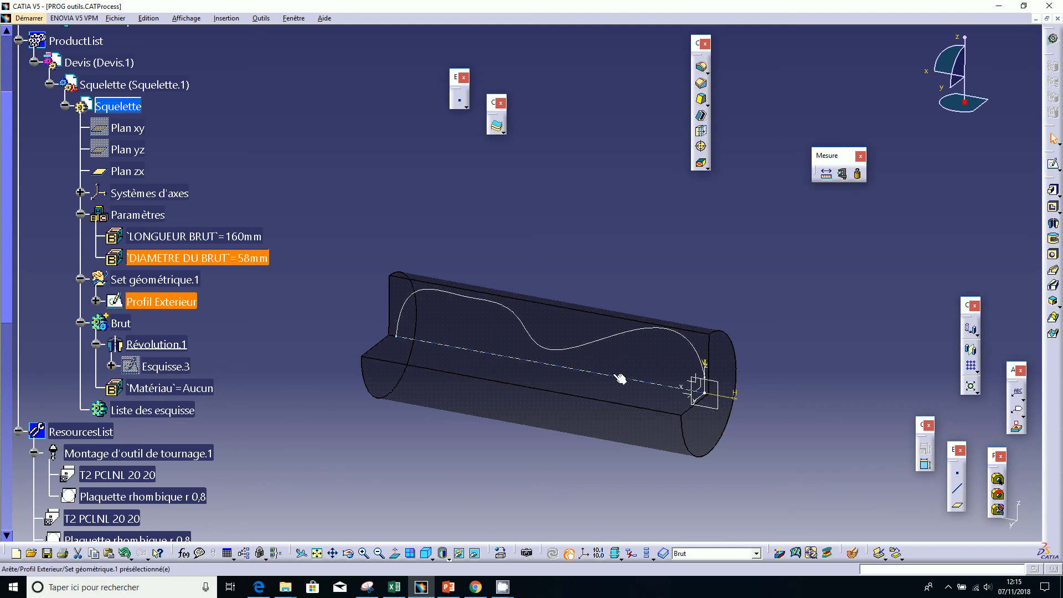
middle_click_drag(622, 377, 574, 339)
middle_click_drag(648, 322, 492, 390)
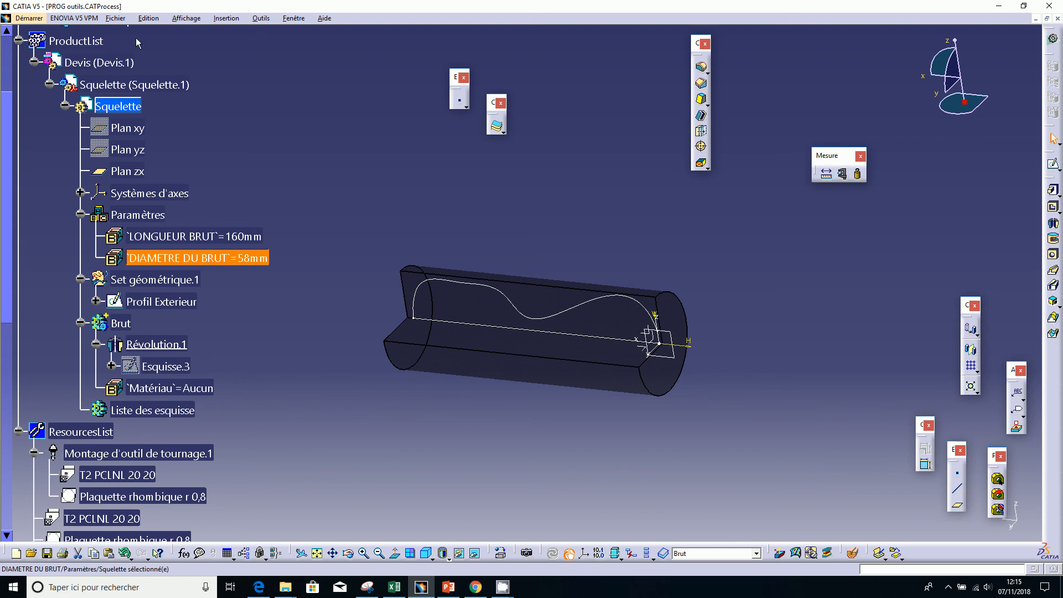